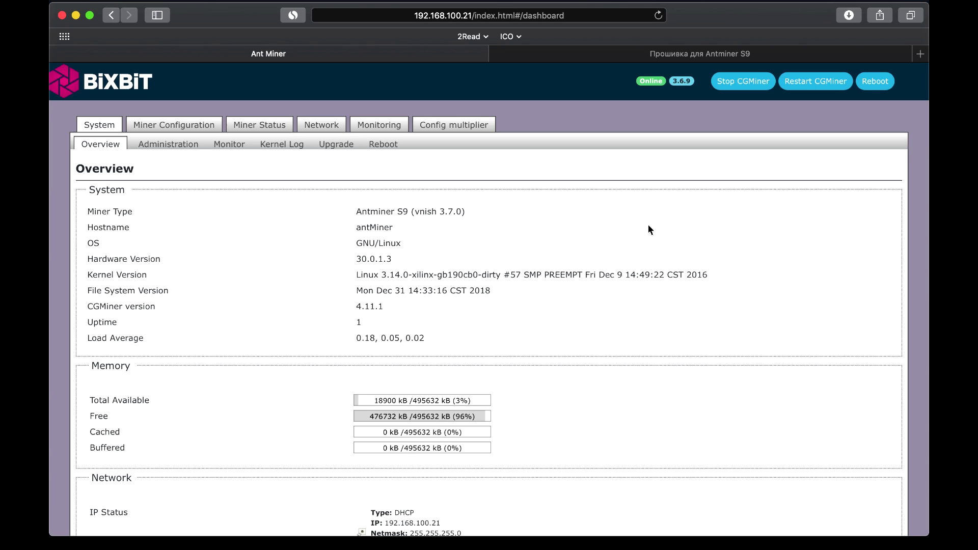
Step: In the miner's mining profiles configuration, enable AsicBoost and set the PCB temperature for disabling chains to 80 C
{"action": "left_click", "coordinate": [194, 125]}
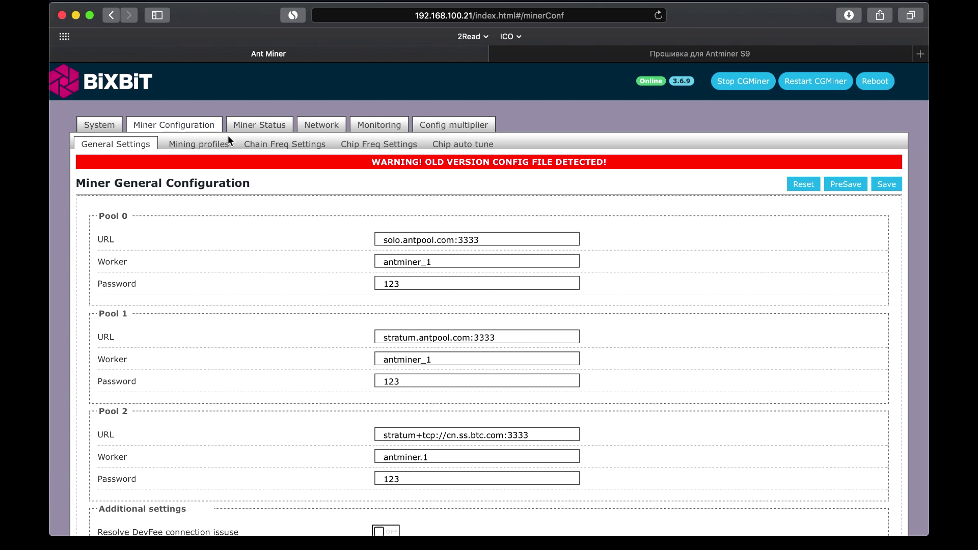
{"action": "left_click", "coordinate": [187, 144]}
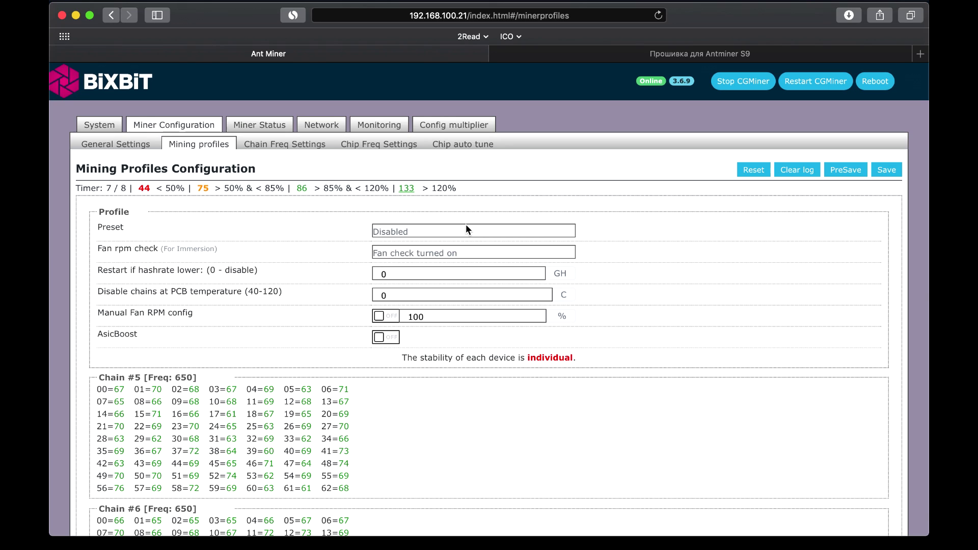
{"action": "left_click", "coordinate": [381, 339]}
{"action": "left_click", "coordinate": [402, 293]}
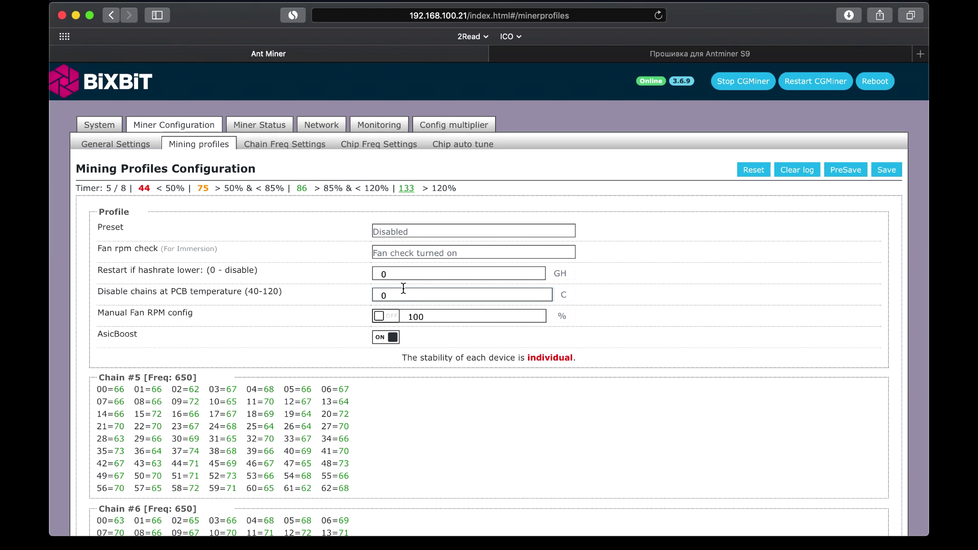
{"action": "double_click", "coordinate": [405, 289]}
{"action": "type", "text": "80"}
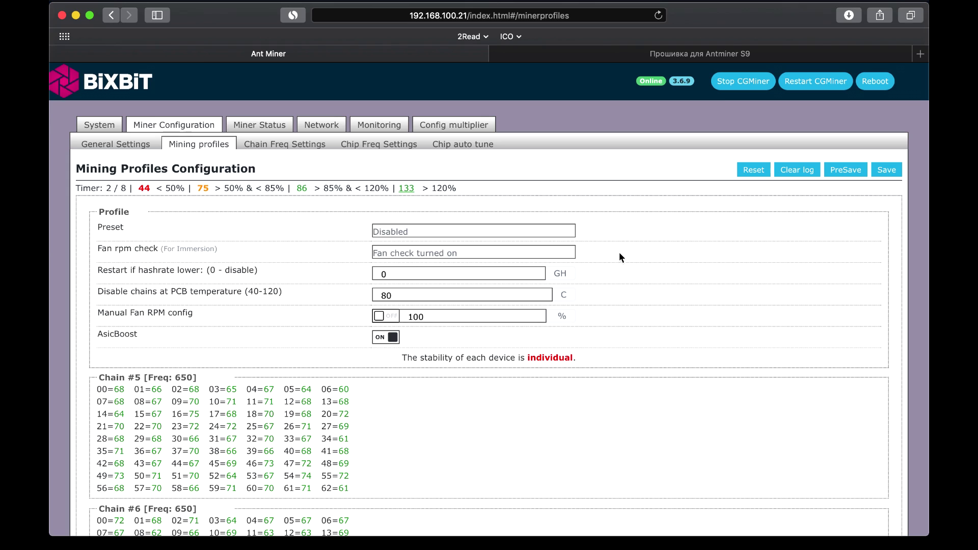
Step: Turn off the fan rpm check, accept its risk warning, and save the mining profiles configuration with the preset left disabled
{"action": "left_click", "coordinate": [448, 252]}
{"action": "left_click", "coordinate": [444, 261]}
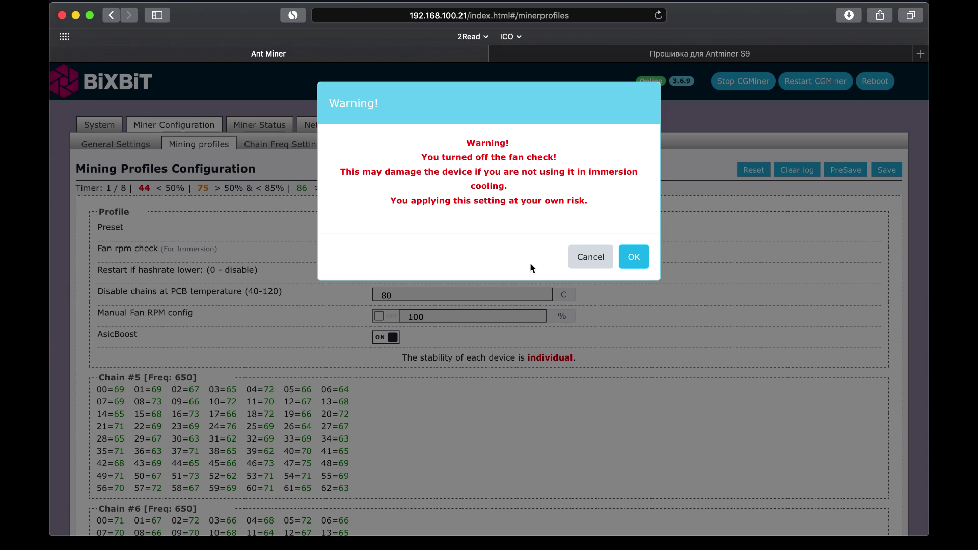
{"action": "left_click", "coordinate": [631, 256]}
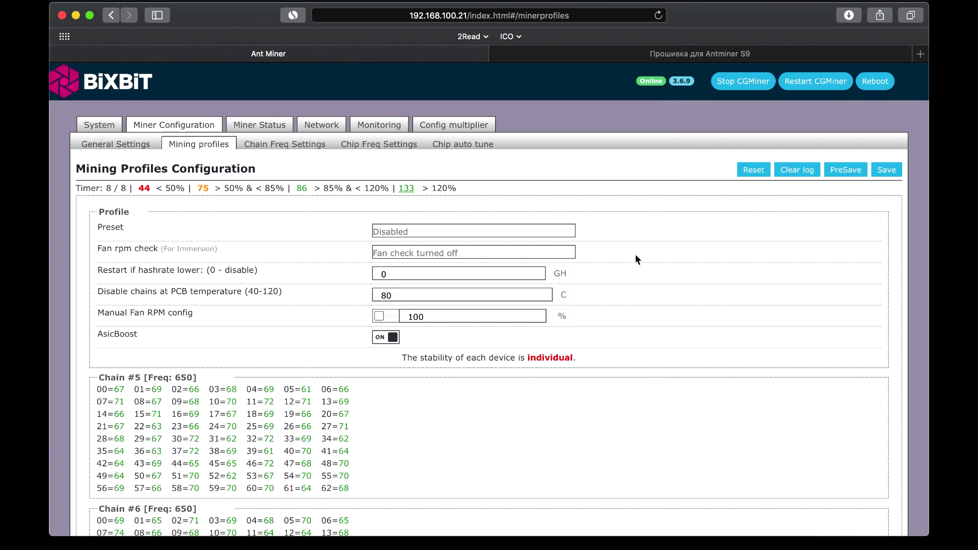
{"action": "left_click", "coordinate": [518, 231]}
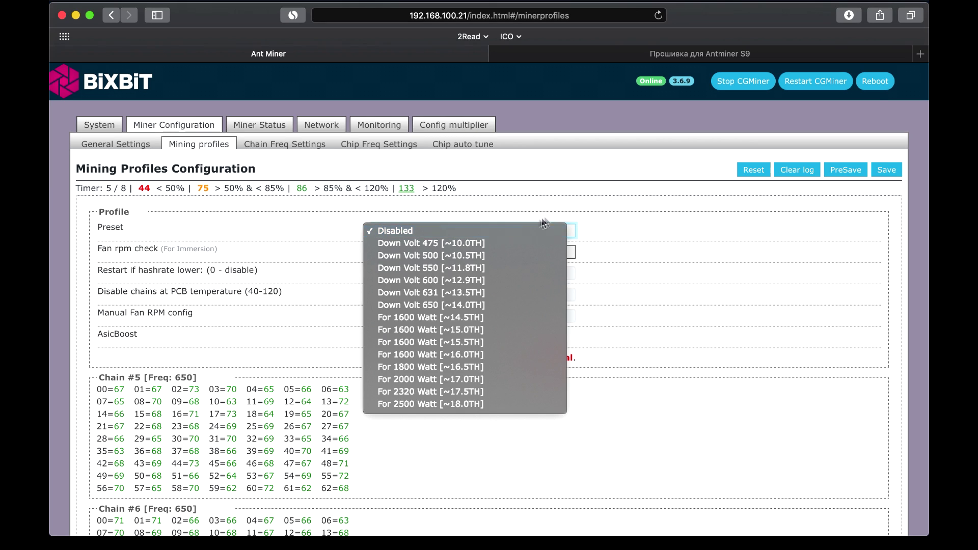
{"action": "left_click", "coordinate": [601, 206]}
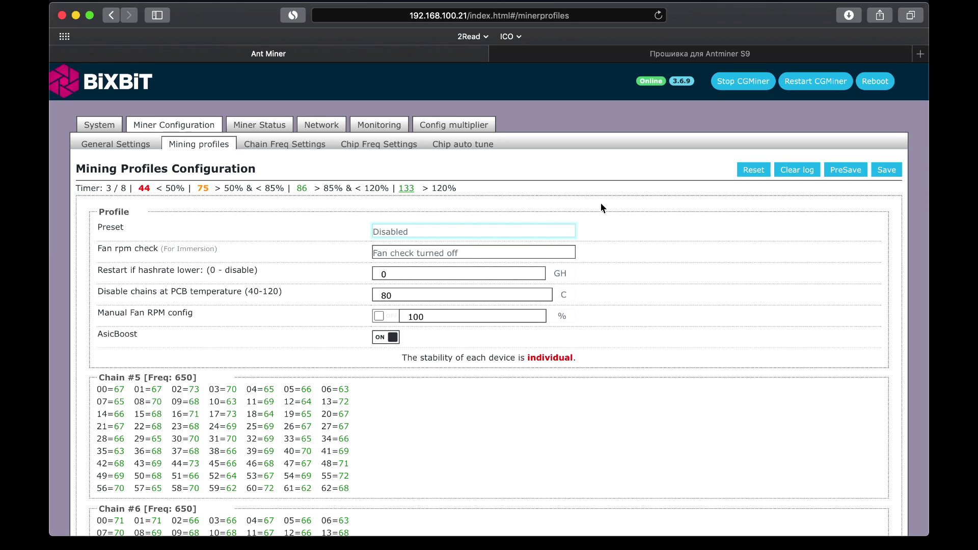
{"action": "left_click", "coordinate": [895, 174]}
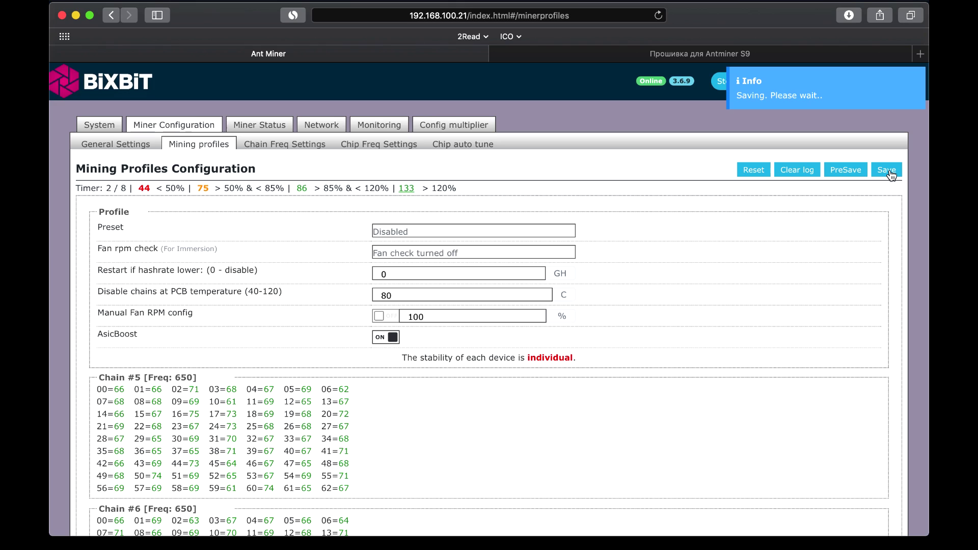
{"action": "left_click", "coordinate": [891, 174]}
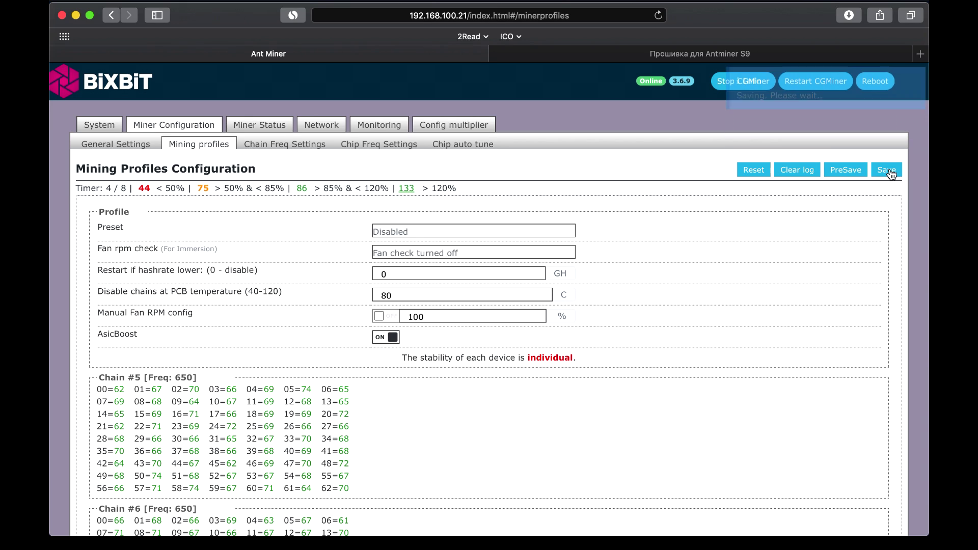
Step: In the chain frequency settings, set the frequency for all chains to 1000M and their voltage to 9.5V
{"action": "scroll", "coordinate": [836, 173], "scroll_direction": "down", "scroll_amount": 1}
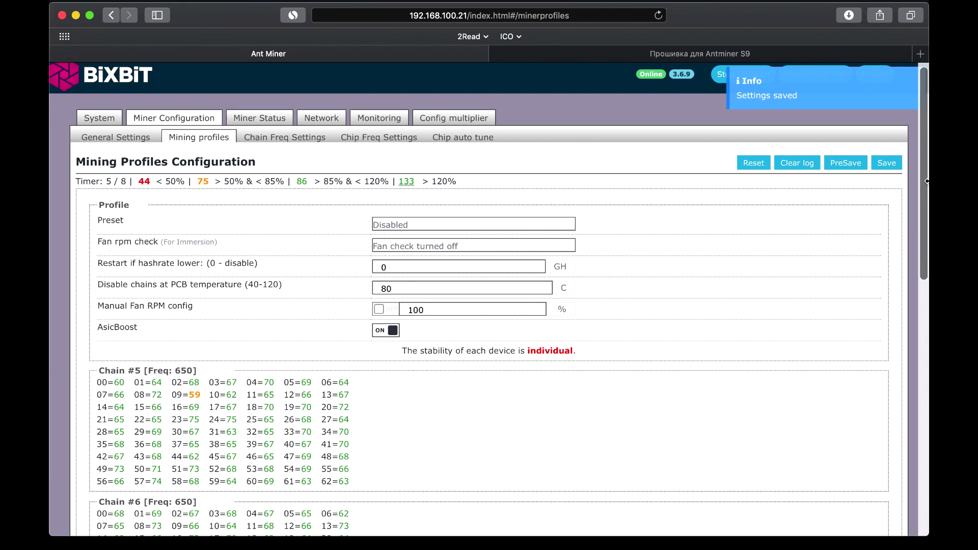
{"action": "mouse_move", "coordinate": [926, 180]}
{"action": "left_mouse_down"}
{"action": "mouse_move", "coordinate": [925, 361]}
{"action": "mouse_move", "coordinate": [918, 178]}
{"action": "left_mouse_up"}
{"action": "left_click", "coordinate": [265, 150]}
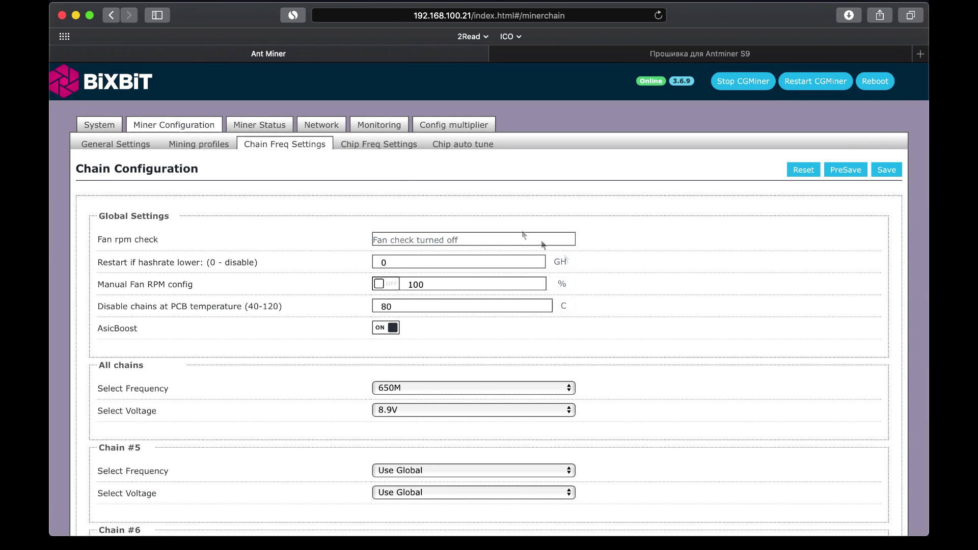
{"action": "left_click", "coordinate": [567, 390]}
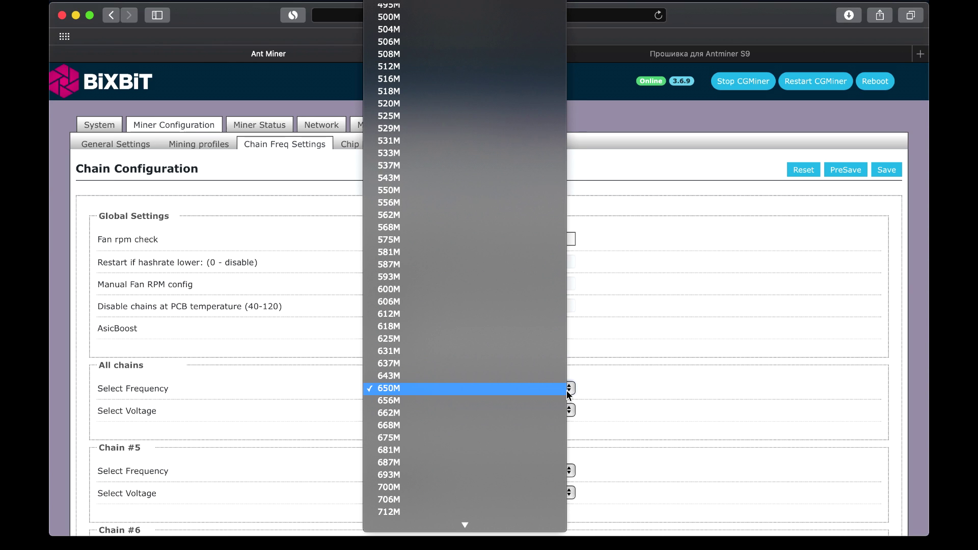
{"action": "mouse_move", "coordinate": [461, 523]}
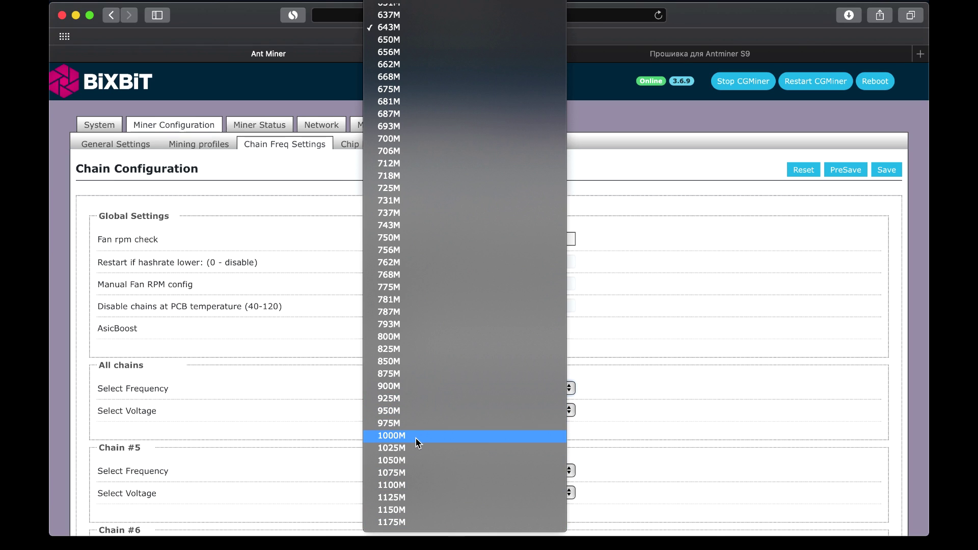
{"action": "left_click", "coordinate": [412, 419]}
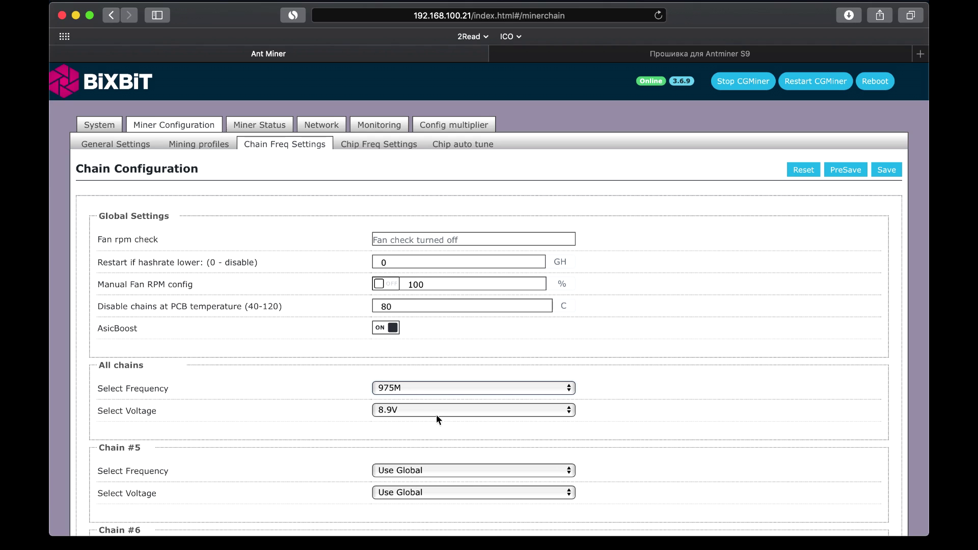
{"action": "left_click", "coordinate": [436, 415]}
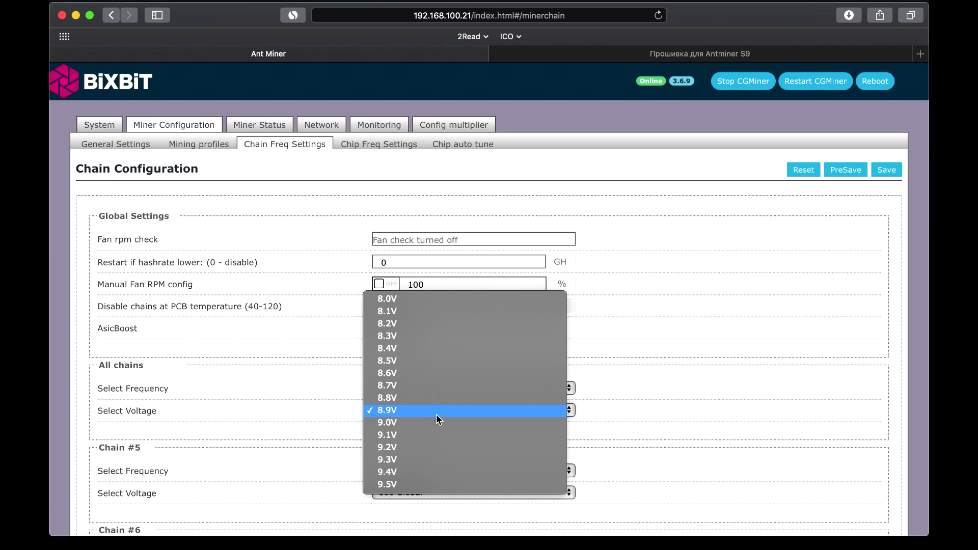
{"action": "left_click", "coordinate": [415, 484]}
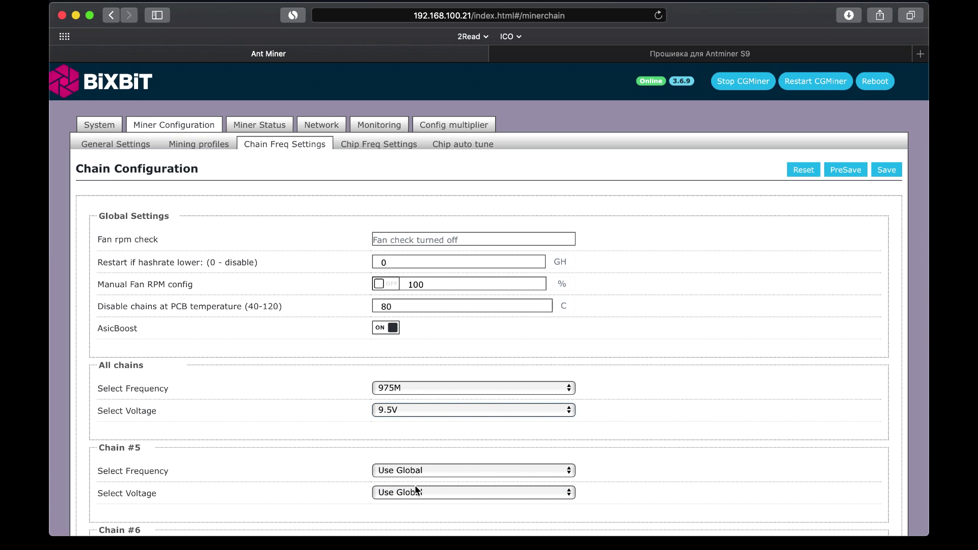
{"action": "left_click", "coordinate": [568, 391]}
{"action": "left_click", "coordinate": [472, 401]}
Step: Review the individual settings of chains 5, 6 and 7 and save the chain configuration
{"action": "scroll", "coordinate": [549, 390], "scroll_direction": "down", "scroll_amount": 5}
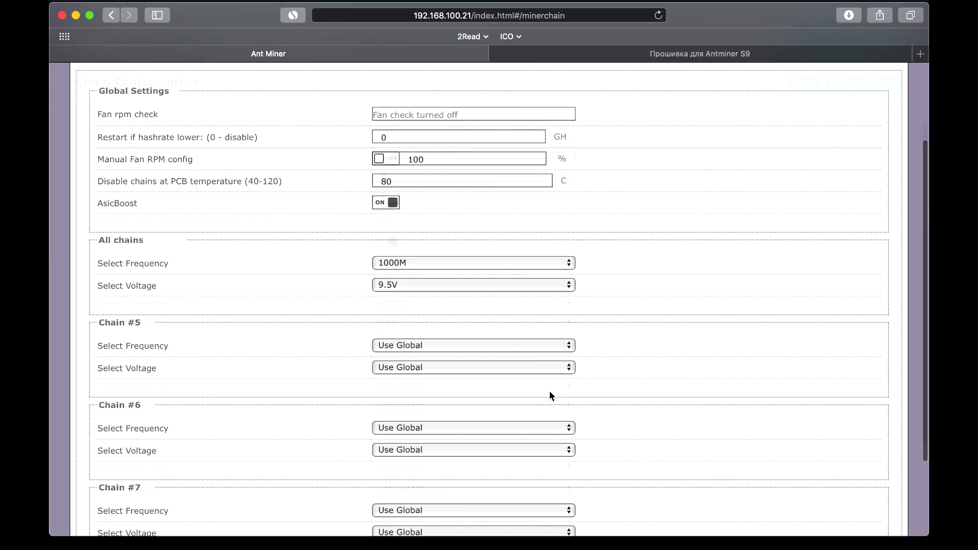
{"action": "scroll", "coordinate": [549, 396], "scroll_direction": "up", "scroll_amount": 5}
{"action": "scroll", "coordinate": [550, 395], "scroll_direction": "down", "scroll_amount": 5}
{"action": "scroll", "coordinate": [550, 395], "scroll_direction": "up", "scroll_amount": 3}
{"action": "scroll", "coordinate": [550, 395], "scroll_direction": "down", "scroll_amount": 3}
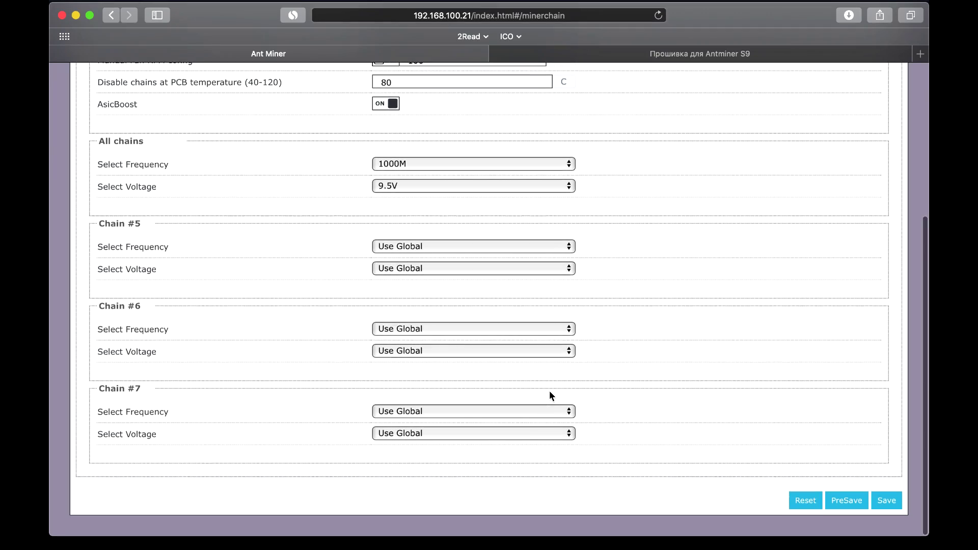
{"action": "scroll", "coordinate": [549, 390], "scroll_direction": "up", "scroll_amount": 5}
{"action": "scroll", "coordinate": [548, 390], "scroll_direction": "down", "scroll_amount": 5}
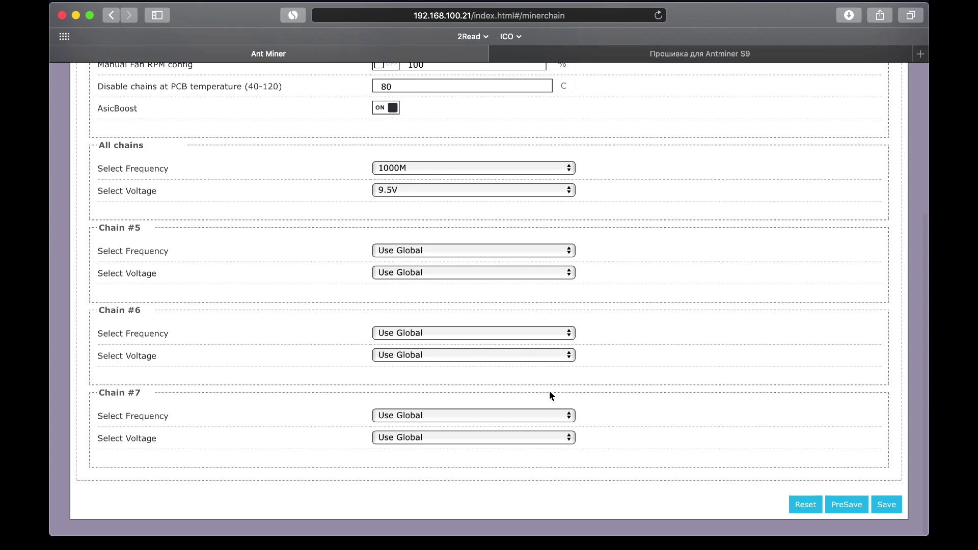
{"action": "left_click", "coordinate": [886, 504]}
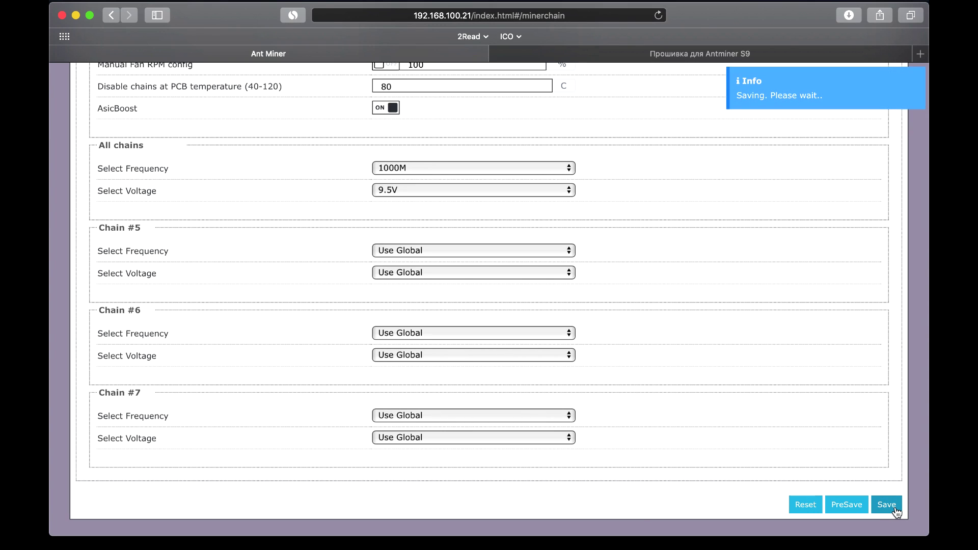
Step: Set the minimum frequency to 825M in the chip auto tune configuration
{"action": "scroll", "coordinate": [897, 469], "scroll_direction": "down", "scroll_amount": 2}
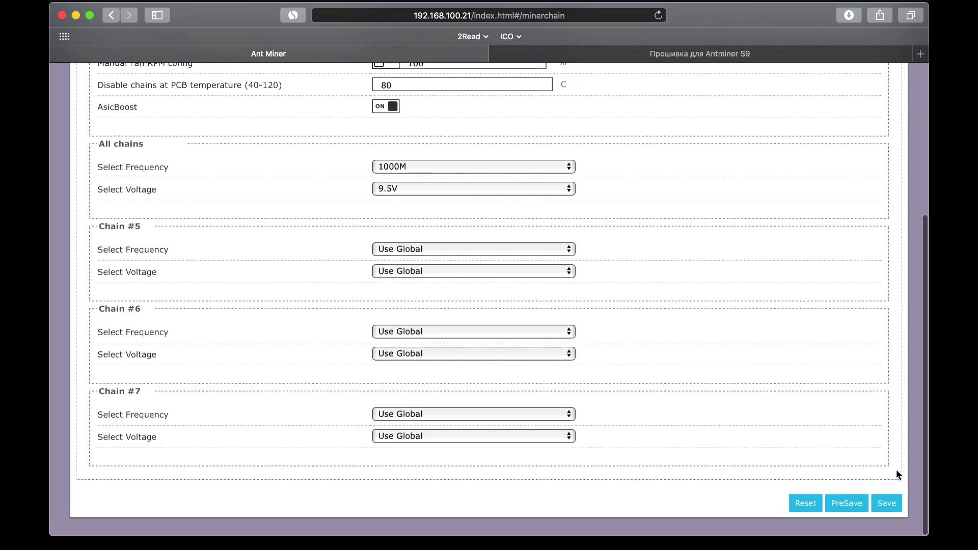
{"action": "scroll", "coordinate": [879, 236], "scroll_direction": "up", "scroll_amount": 10}
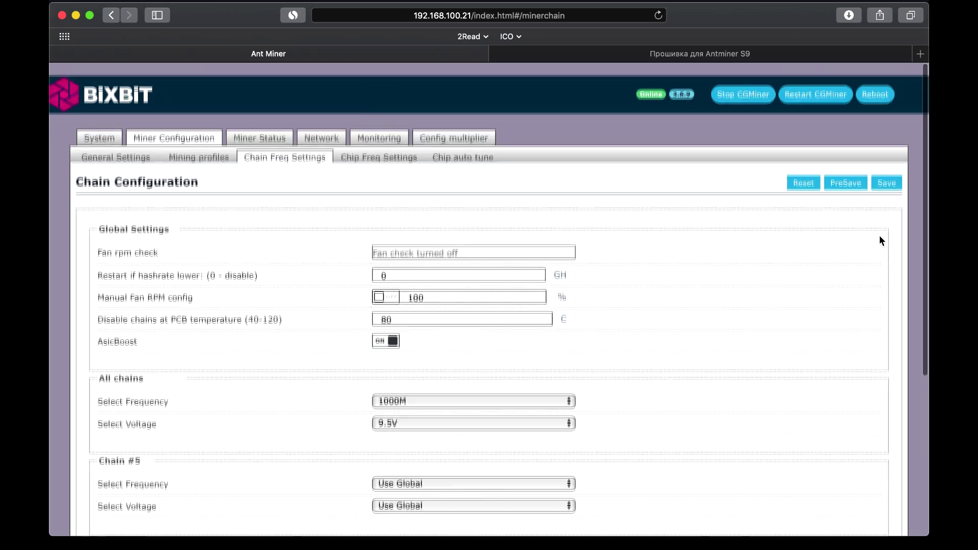
{"action": "left_click", "coordinate": [370, 146]}
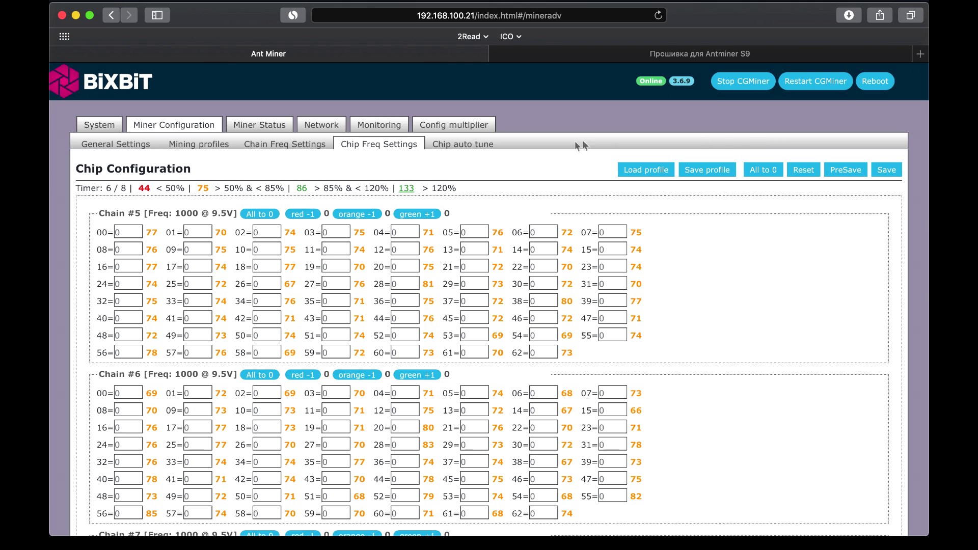
{"action": "left_click", "coordinate": [463, 148]}
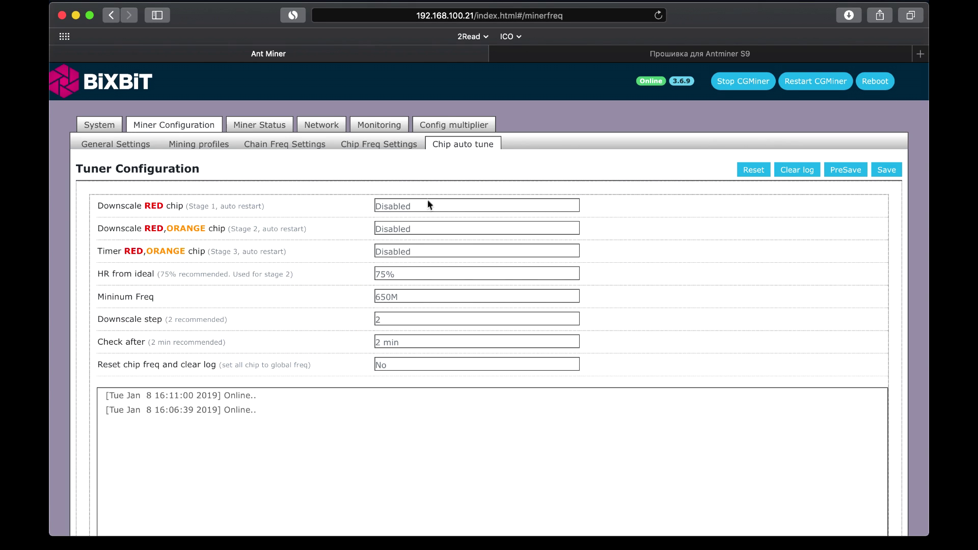
{"action": "left_click", "coordinate": [415, 301]}
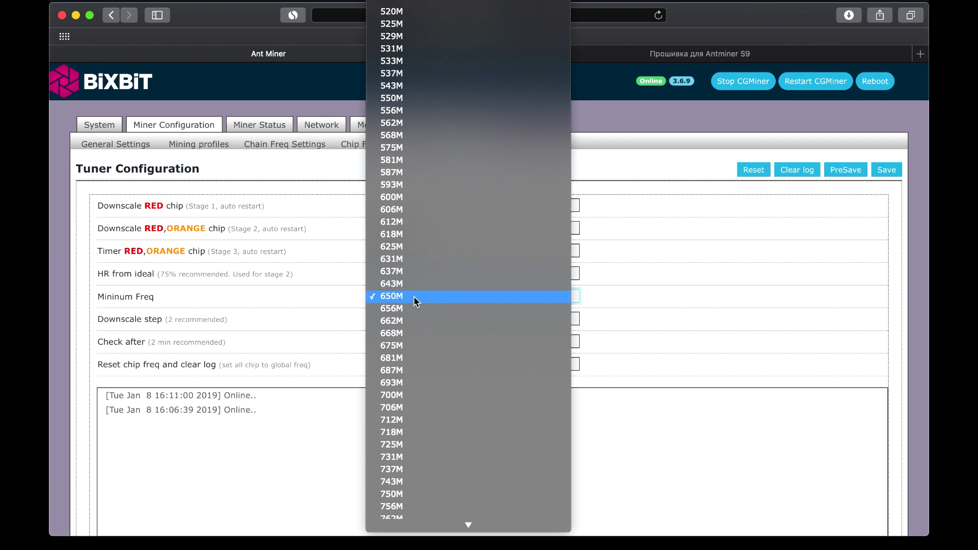
{"action": "mouse_move", "coordinate": [466, 525]}
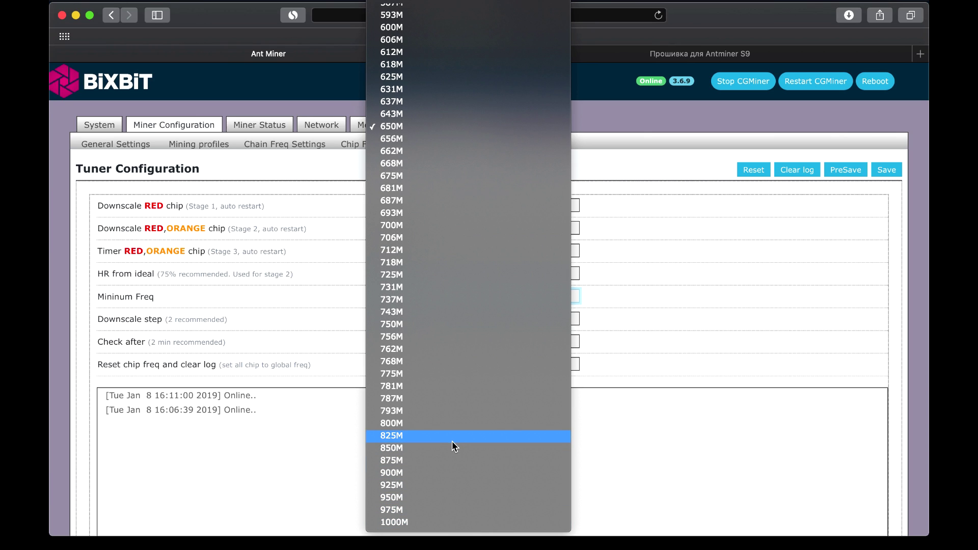
{"action": "left_click", "coordinate": [454, 436]}
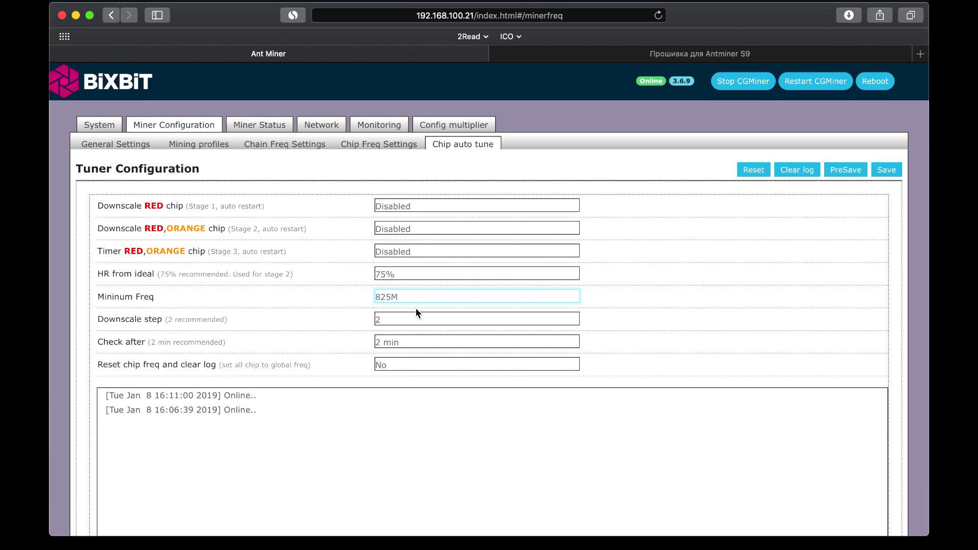
Step: Enable the stage 1 red and stage 2 red/orange chip downscaling, and set the stage 3 timer to 2 Hr
{"action": "left_click", "coordinate": [429, 203]}
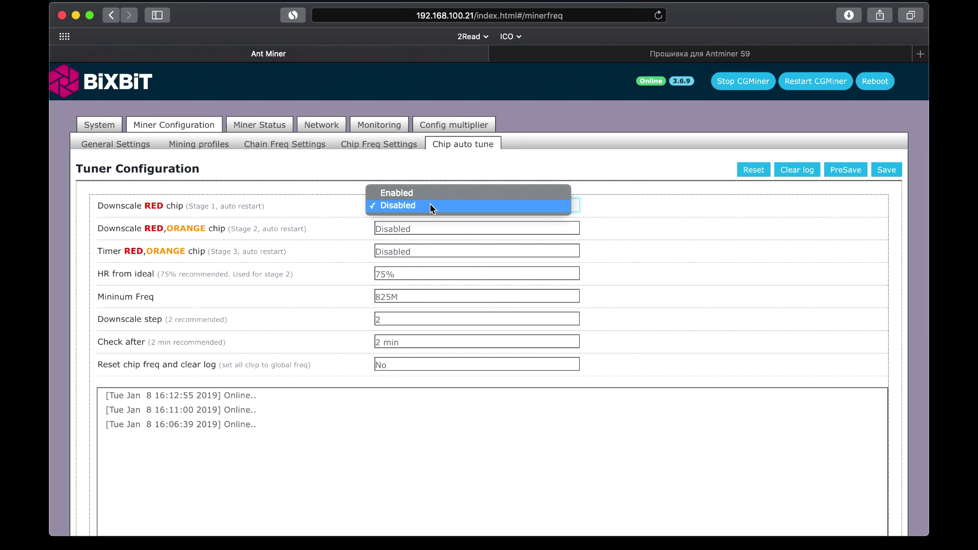
{"action": "left_click", "coordinate": [417, 194]}
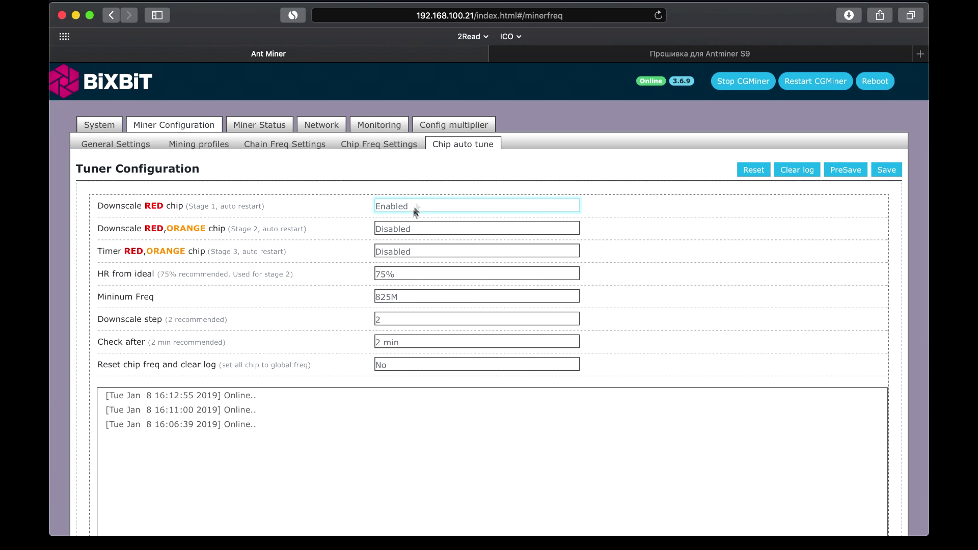
{"action": "left_click", "coordinate": [407, 227]}
{"action": "left_click", "coordinate": [410, 214]}
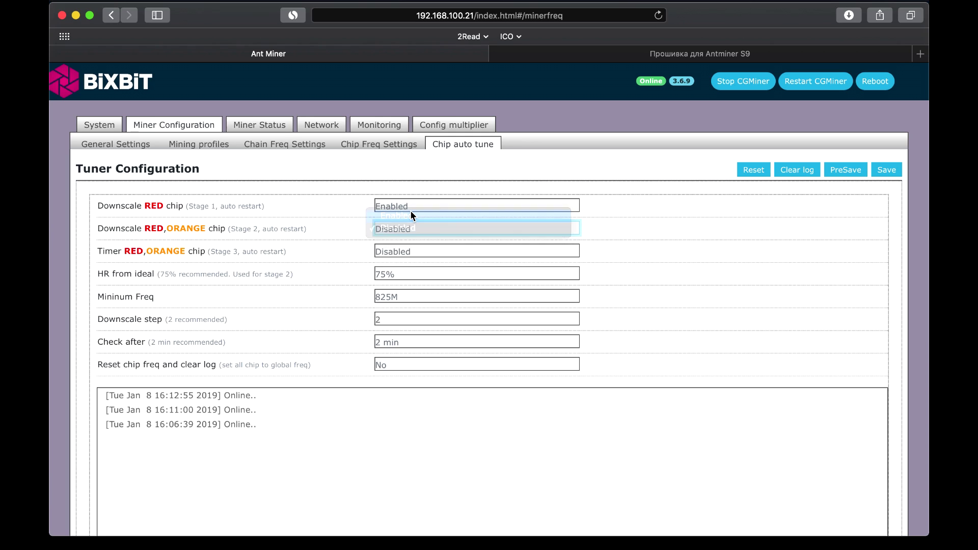
{"action": "left_click", "coordinate": [410, 246]}
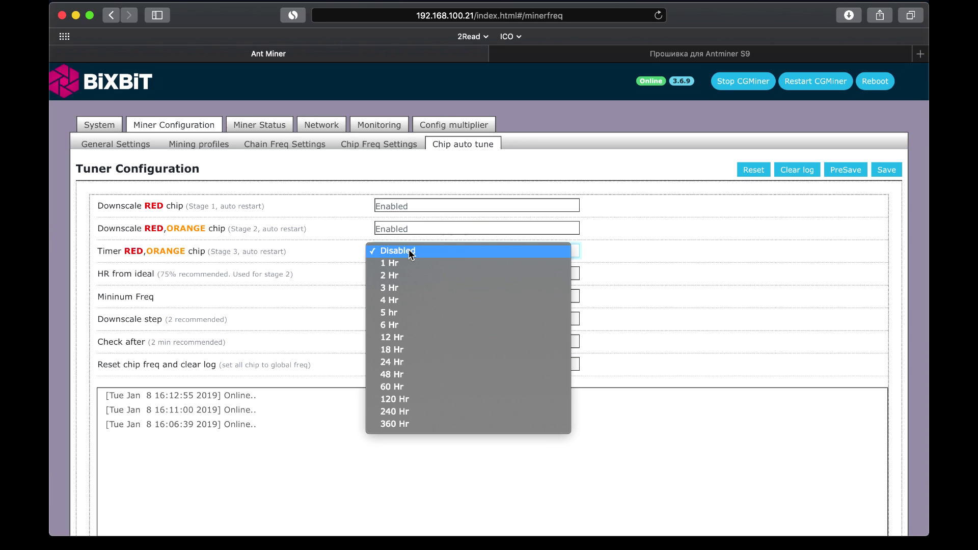
{"action": "left_click", "coordinate": [396, 277]}
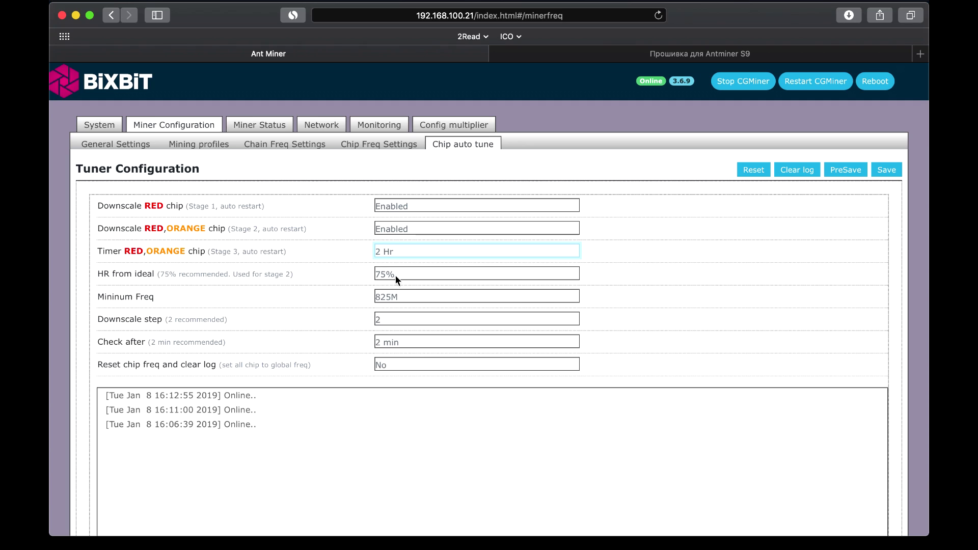
Step: Set HR from ideal to 70% and save the tuner configuration
{"action": "left_click", "coordinate": [416, 274]}
{"action": "left_click", "coordinate": [396, 259]}
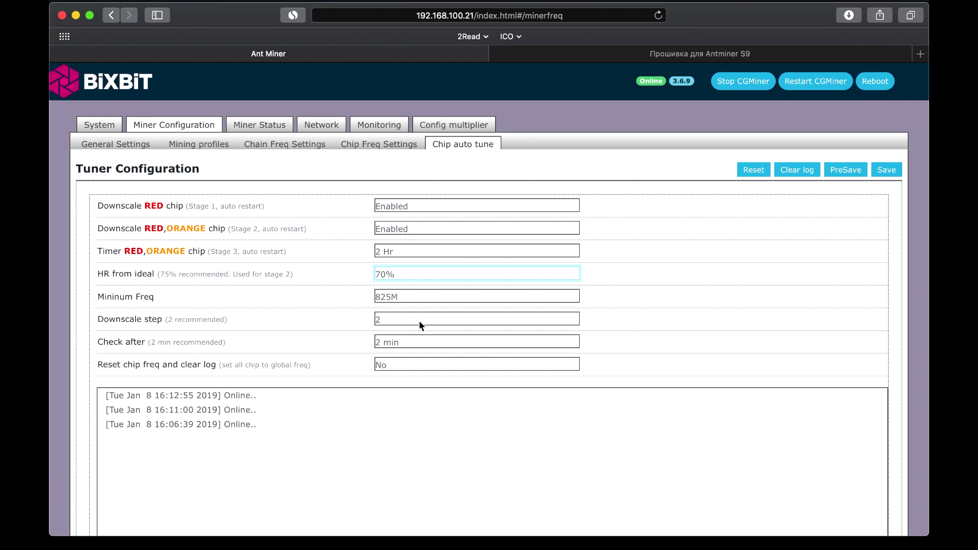
{"action": "left_click", "coordinate": [894, 177]}
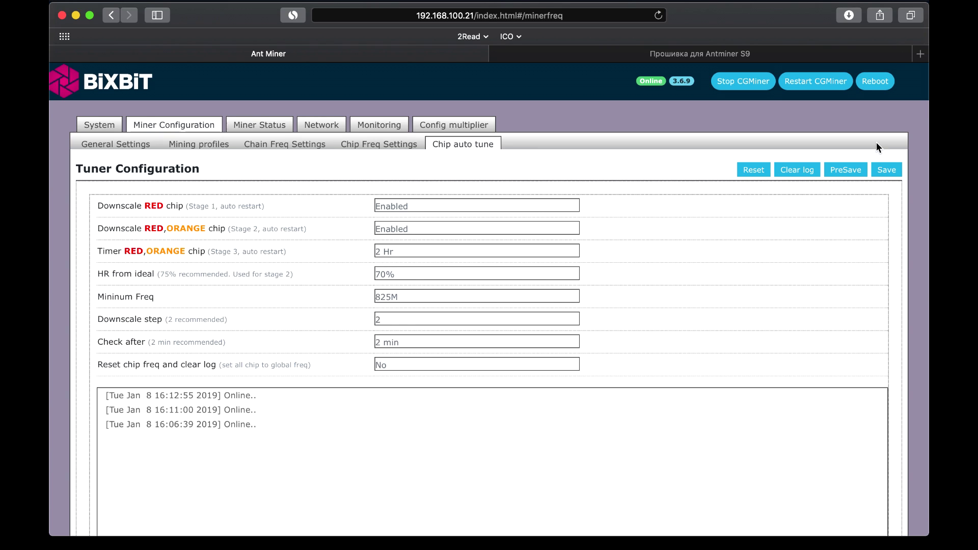
Step: Save the tuner configuration from the end of the page, below the tuner log
{"action": "scroll", "coordinate": [876, 142], "scroll_direction": "down", "scroll_amount": 5}
{"action": "scroll", "coordinate": [877, 143], "scroll_direction": "down", "scroll_amount": 1}
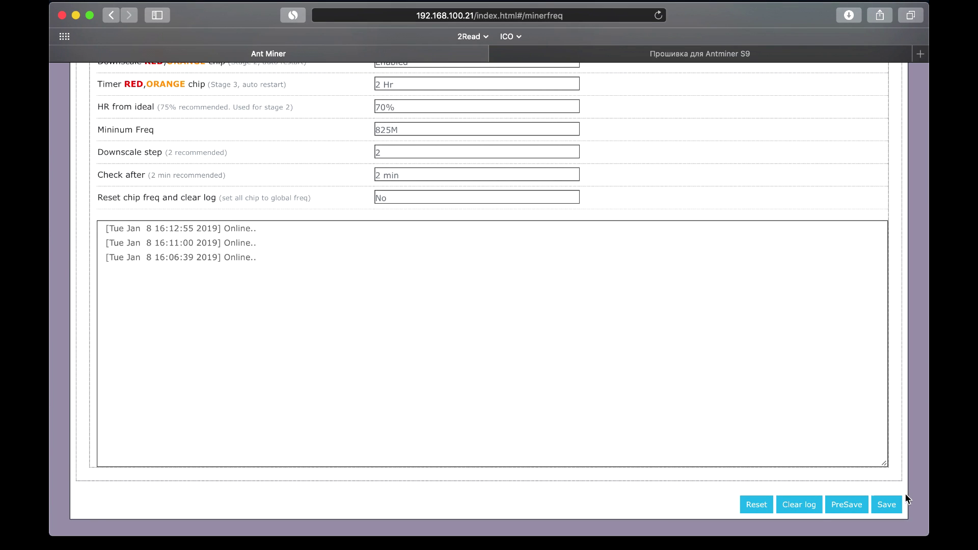
{"action": "left_click", "coordinate": [879, 506]}
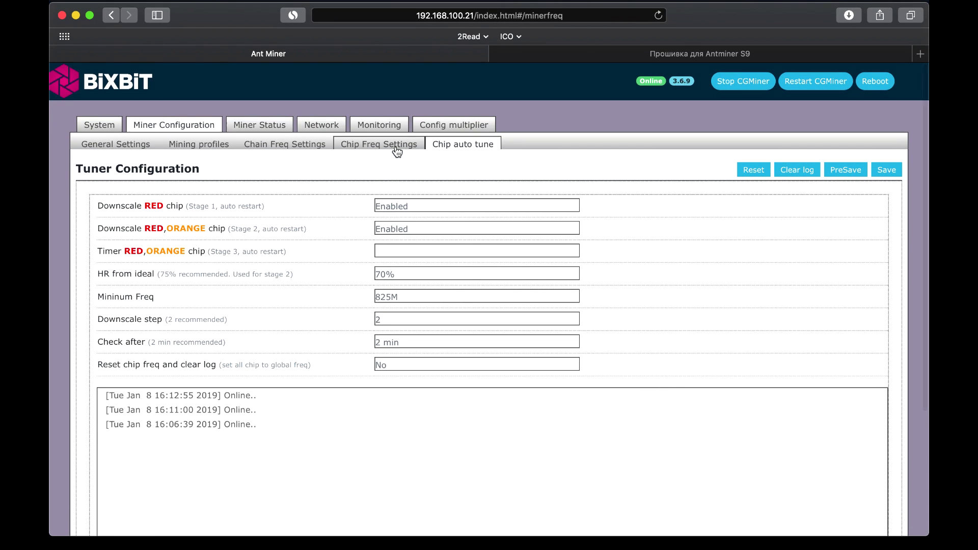
Step: Review the per-chip readings of the chains in the chip frequency settings and check the overall miner status
{"action": "left_click", "coordinate": [396, 148]}
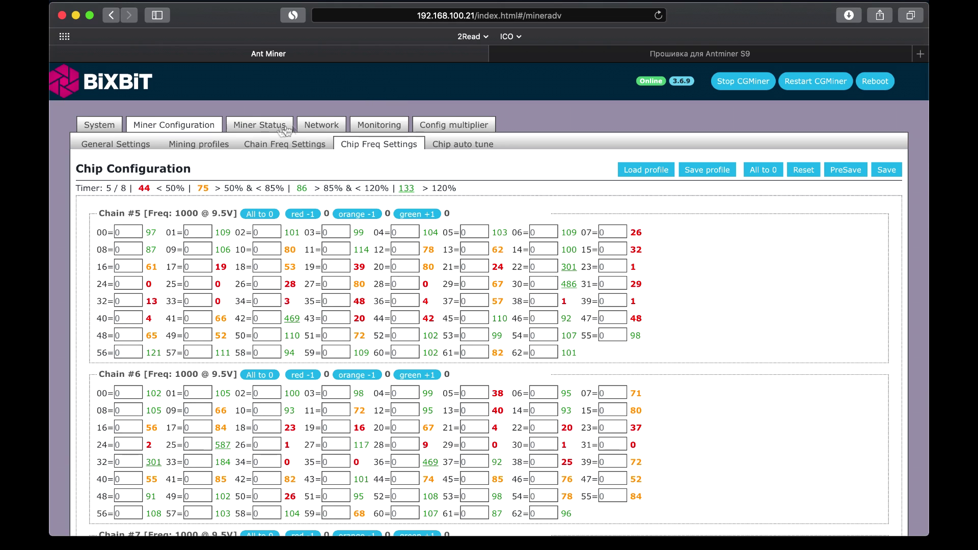
{"action": "left_click", "coordinate": [265, 127]}
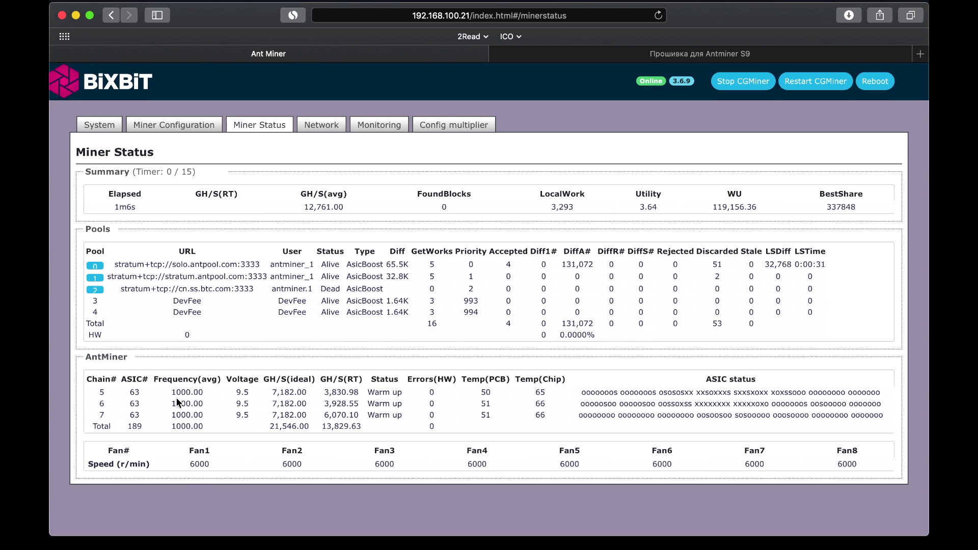
Step: Look over the HiveOS and Hashpulse monitoring installation pages, ending on HiveOS
{"action": "left_click", "coordinate": [383, 125]}
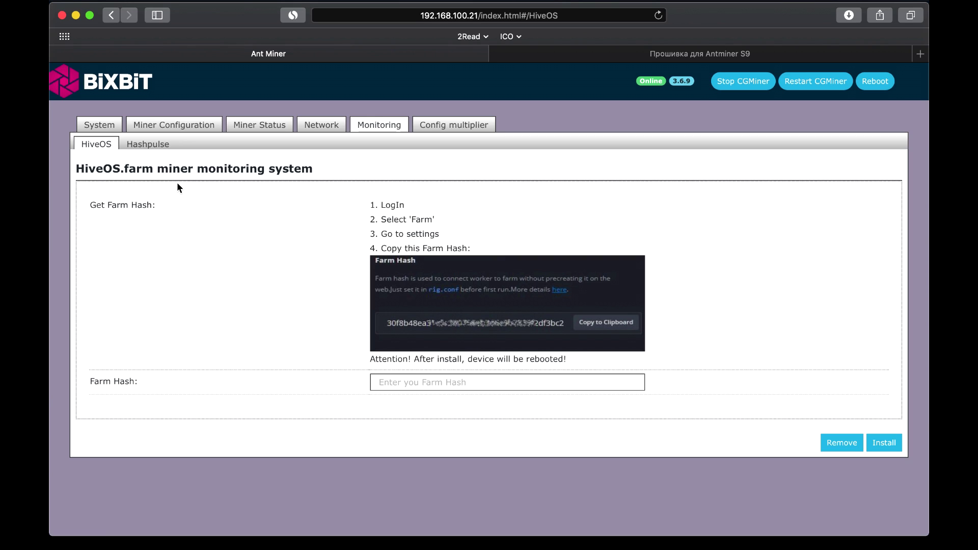
{"action": "left_click", "coordinate": [161, 146]}
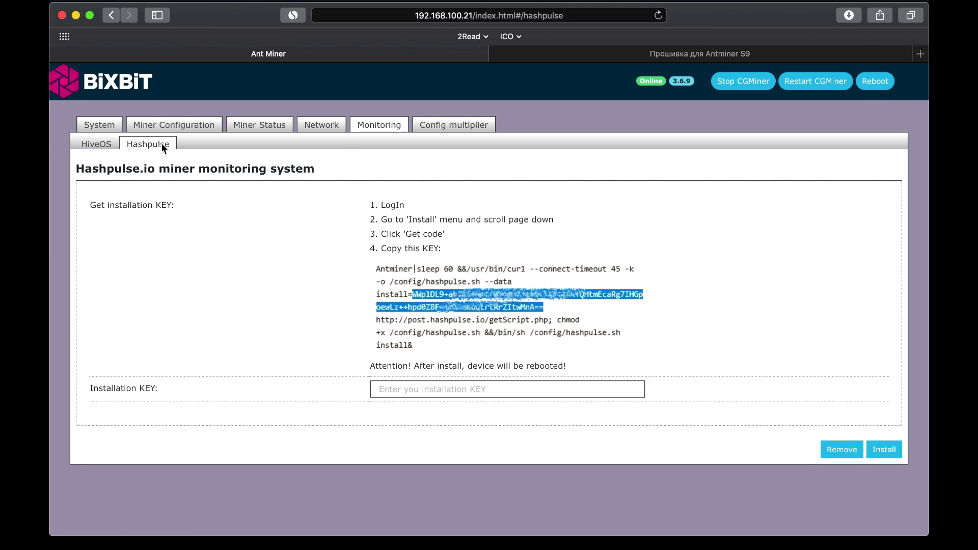
{"action": "left_click", "coordinate": [98, 143]}
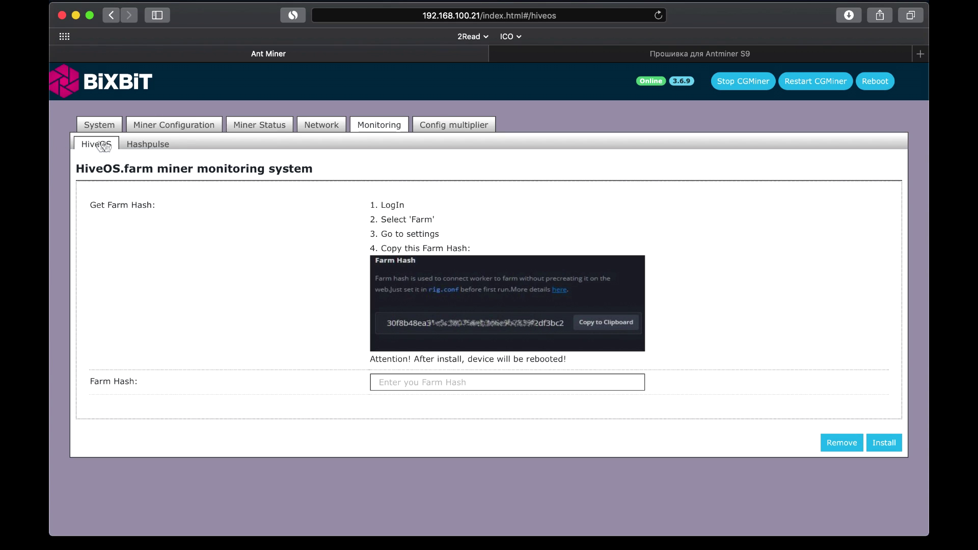
Step: Inspect the config multiplier's upload page, including its IP range, password and config selection fields
{"action": "left_click", "coordinate": [465, 126]}
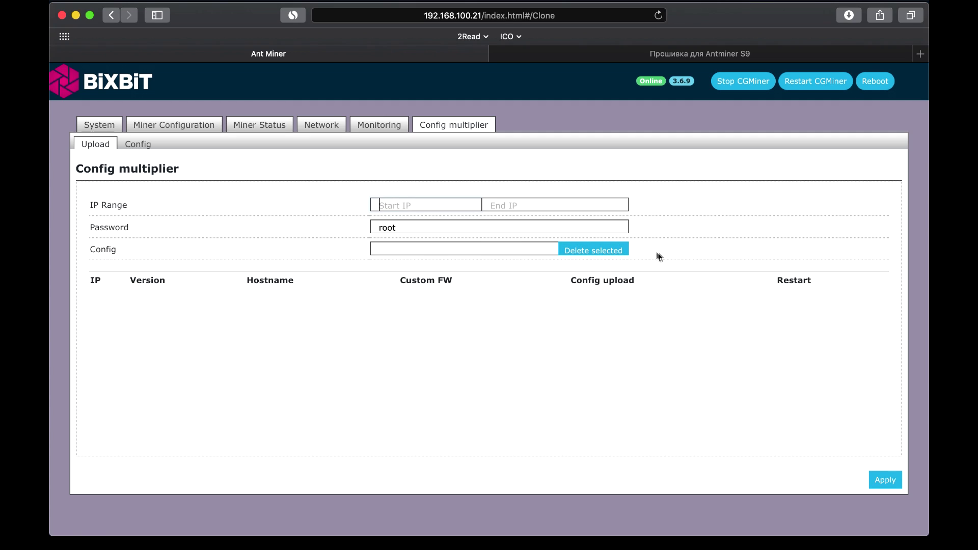
{"action": "left_click", "coordinate": [421, 250]}
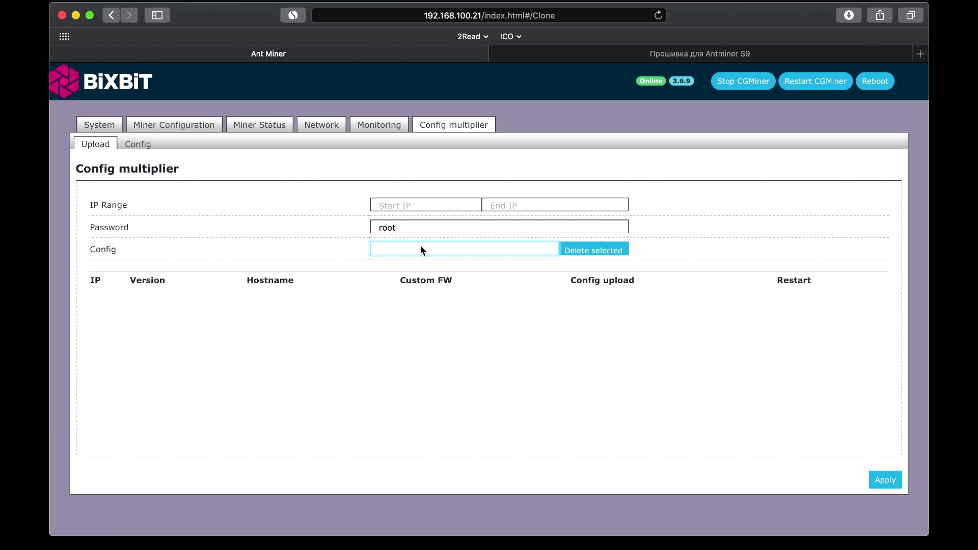
{"action": "left_click", "coordinate": [109, 250]}
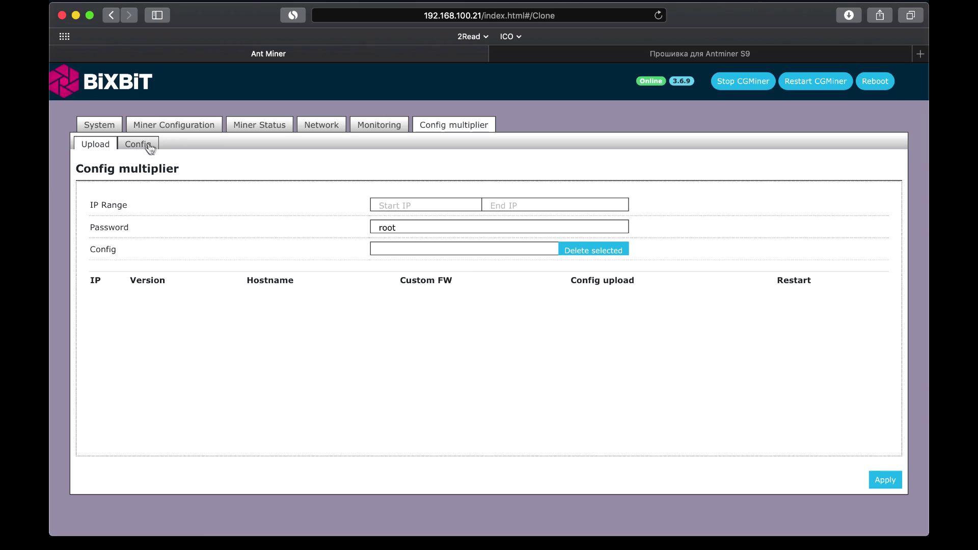
Step: Review the miner's network settings and the ping, traceroute and NSlookup diagnostics
{"action": "left_click", "coordinate": [316, 125]}
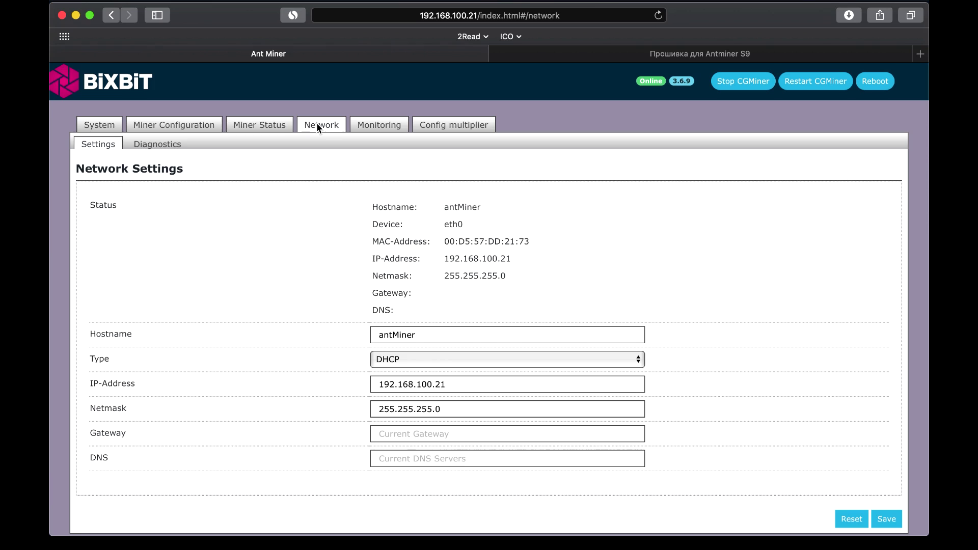
{"action": "left_click", "coordinate": [154, 146]}
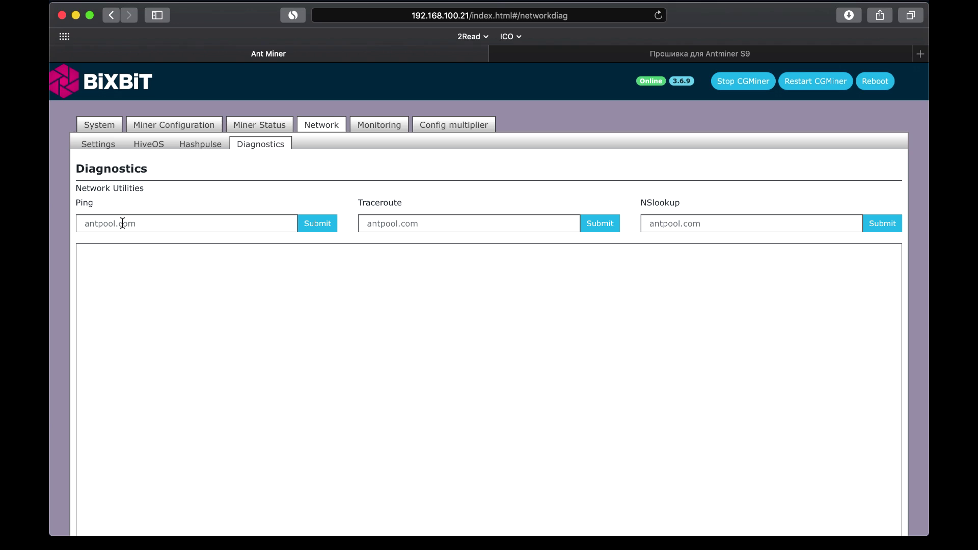
Step: Examine the miner status for hash rate, pools, chain frequencies, temperatures and hardware errors
{"action": "left_click", "coordinate": [259, 125]}
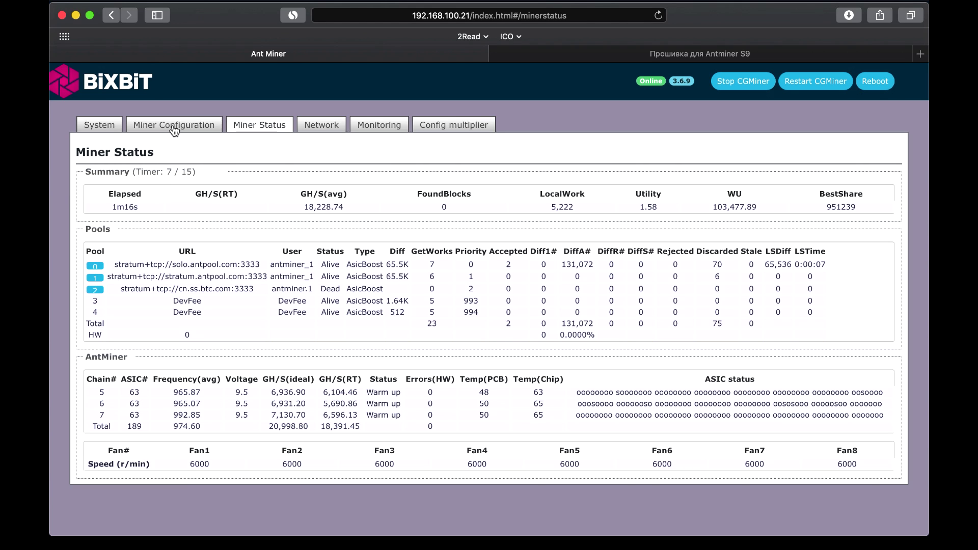
{"action": "left_click", "coordinate": [174, 131]}
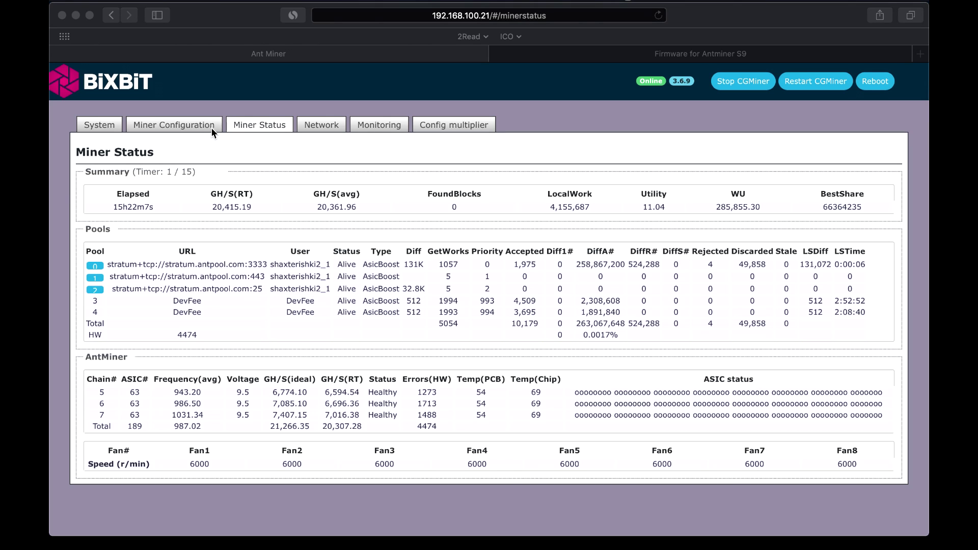
{"action": "left_click", "coordinate": [254, 172]}
{"action": "scroll", "coordinate": [256, 176], "scroll_direction": "down", "scroll_amount": 1}
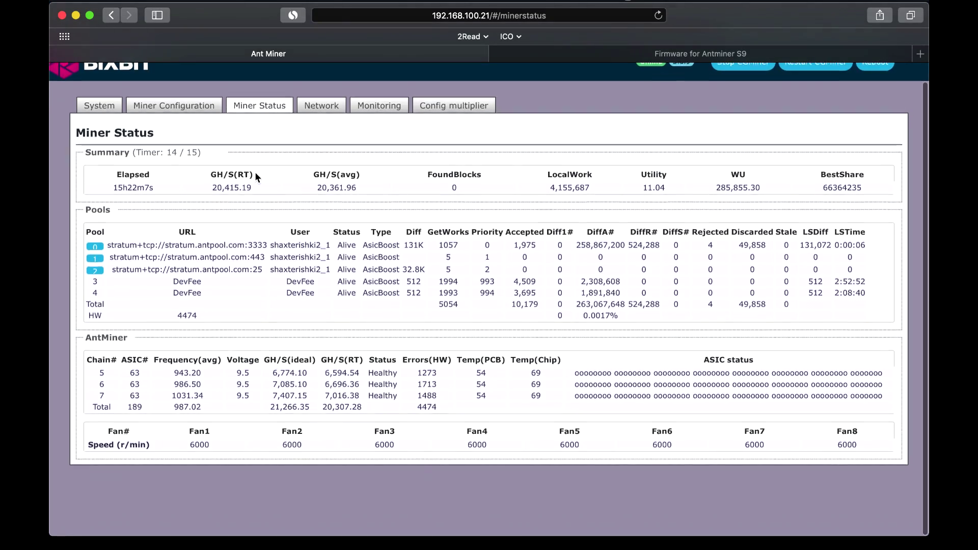
{"action": "scroll", "coordinate": [255, 172], "scroll_direction": "up", "scroll_amount": 1}
Step: Examine the auto-tuned chip frequencies in the chip configuration and return to the miner status
{"action": "left_click", "coordinate": [192, 127]}
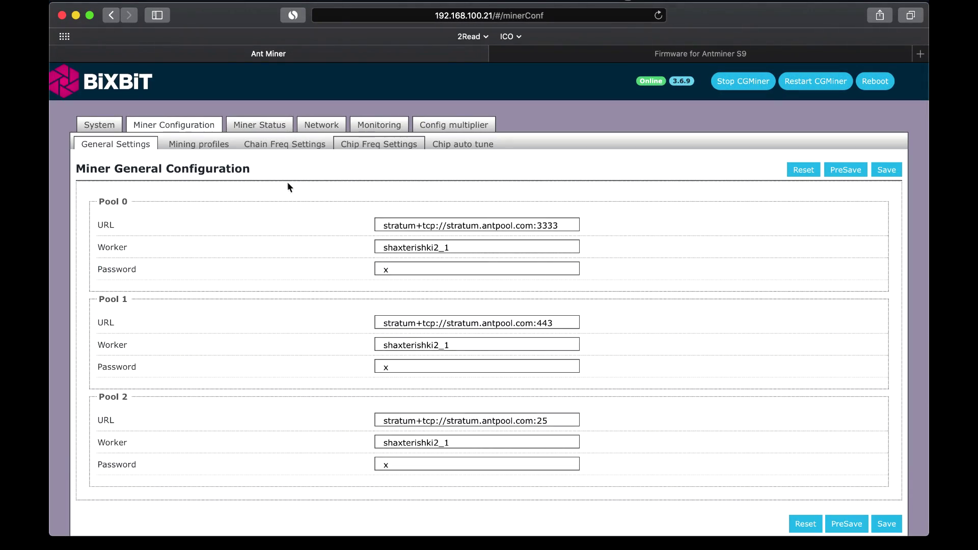
{"action": "left_click", "coordinate": [346, 146]}
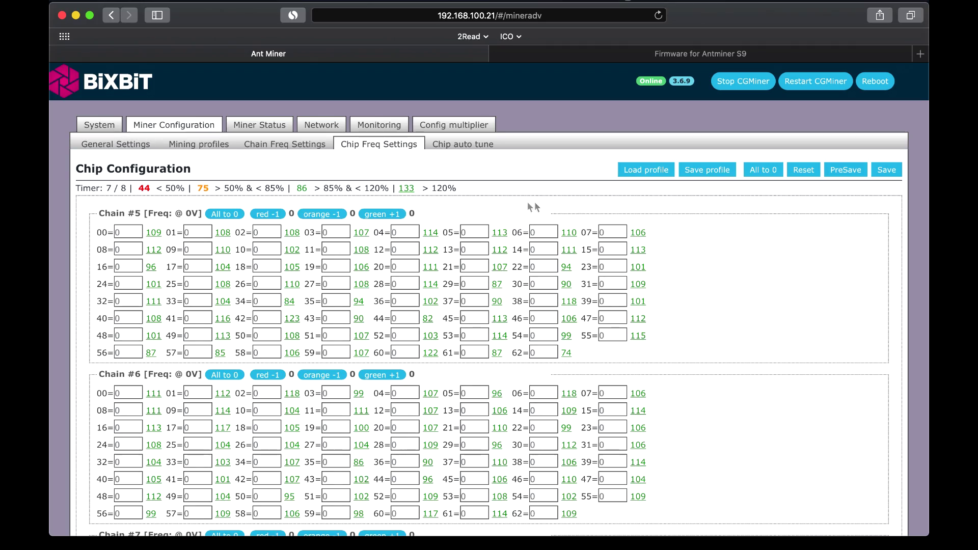
{"action": "scroll", "coordinate": [707, 338], "scroll_direction": "down", "scroll_amount": 2}
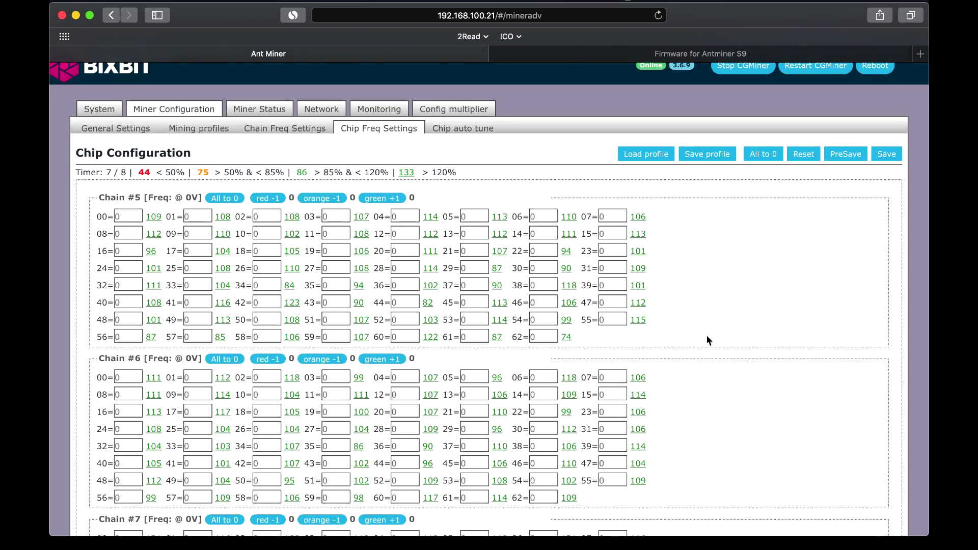
{"action": "scroll", "coordinate": [707, 338], "scroll_direction": "down", "scroll_amount": 3}
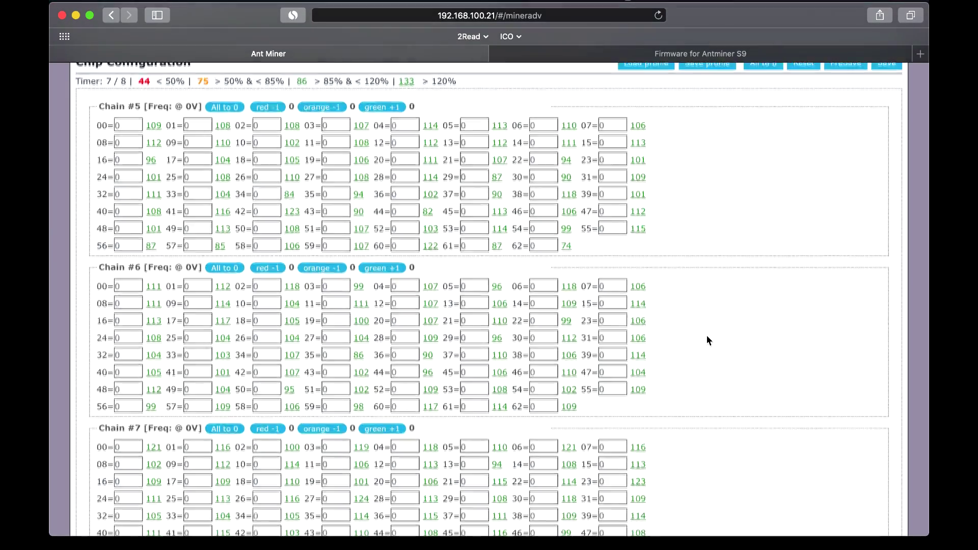
{"action": "scroll", "coordinate": [706, 335], "scroll_direction": "down", "scroll_amount": 1}
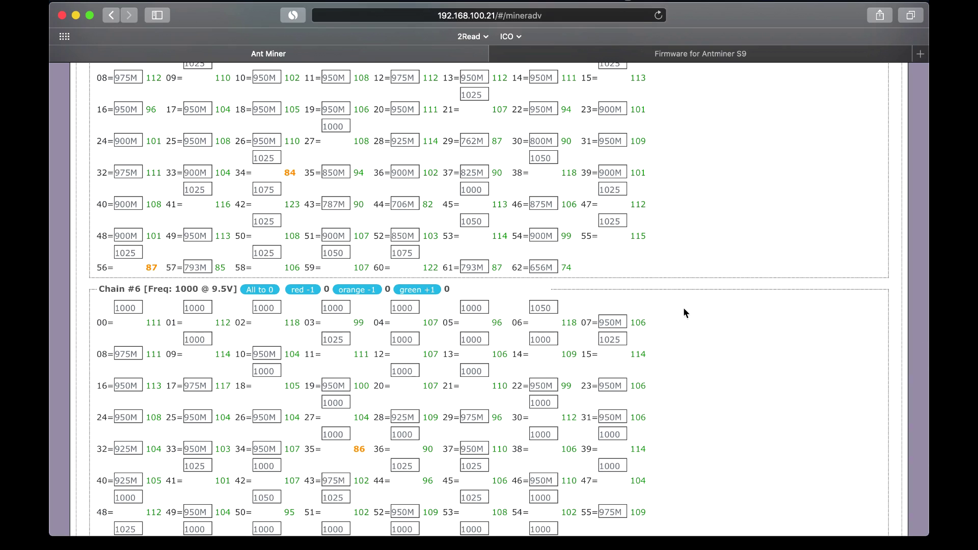
{"action": "scroll", "coordinate": [683, 313], "scroll_direction": "up", "scroll_amount": 5}
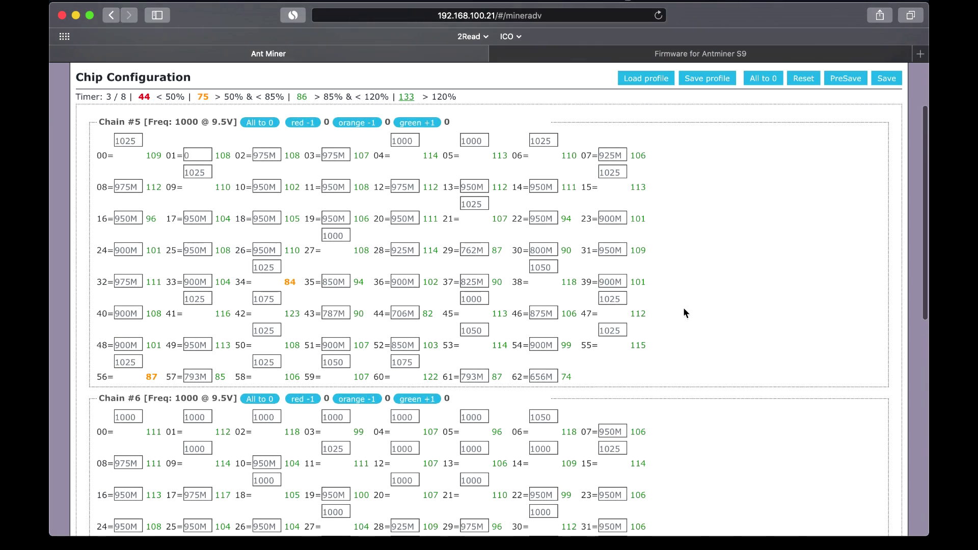
{"action": "scroll", "coordinate": [683, 308], "scroll_direction": "up", "scroll_amount": 2}
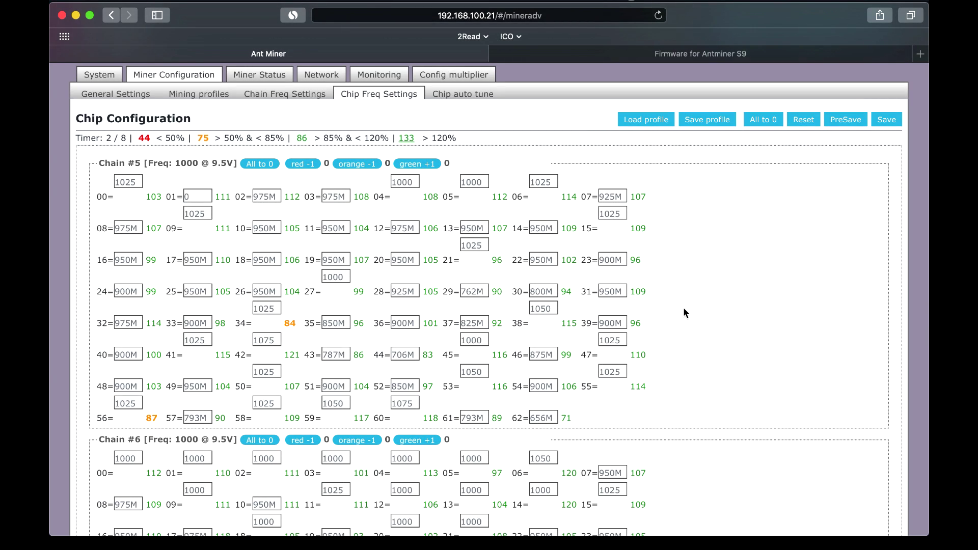
{"action": "scroll", "coordinate": [288, 315], "scroll_direction": "up", "scroll_amount": 2}
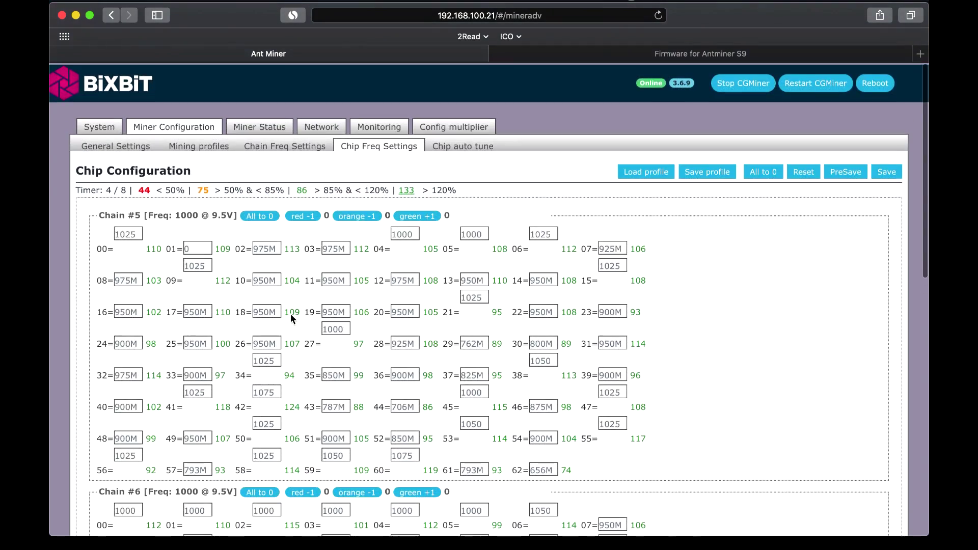
{"action": "left_click", "coordinate": [250, 126]}
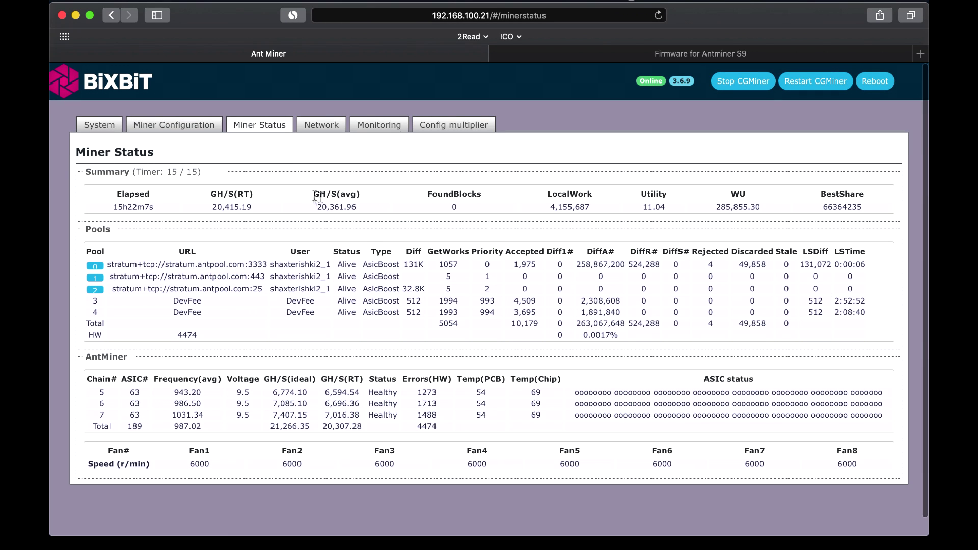